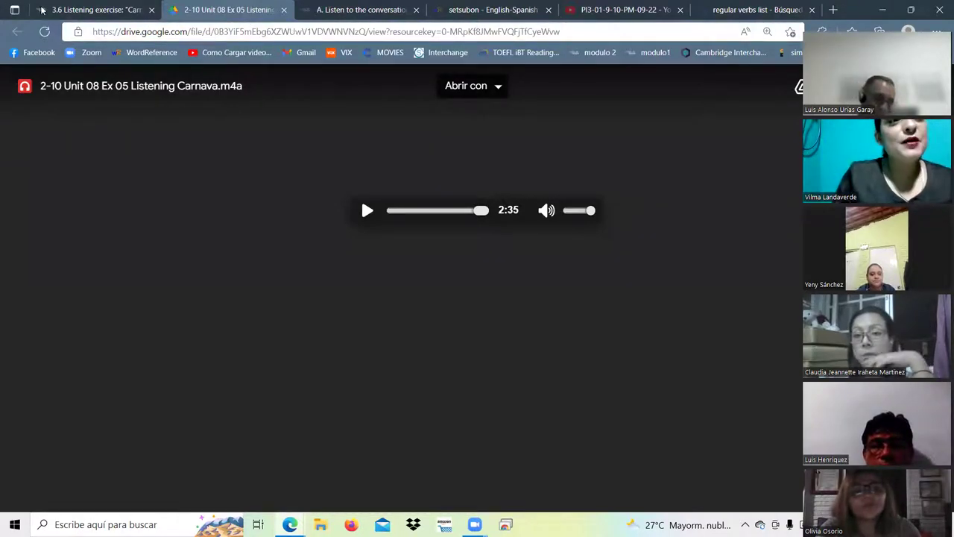
Step: Switch to the 3.6 Listening exercise page and answer question 1, What is a Carnaval, with "It is party"
left_click(79, 13)
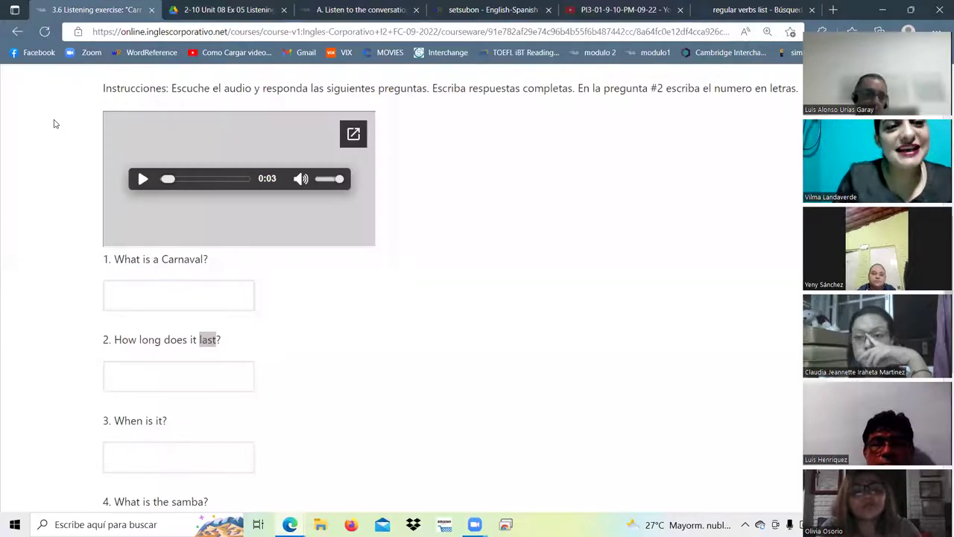
left_click(196, 281)
type("I ts")
key("BackSpace")
key("BackSpace")
key("BackSpace")
key("BackSpace")
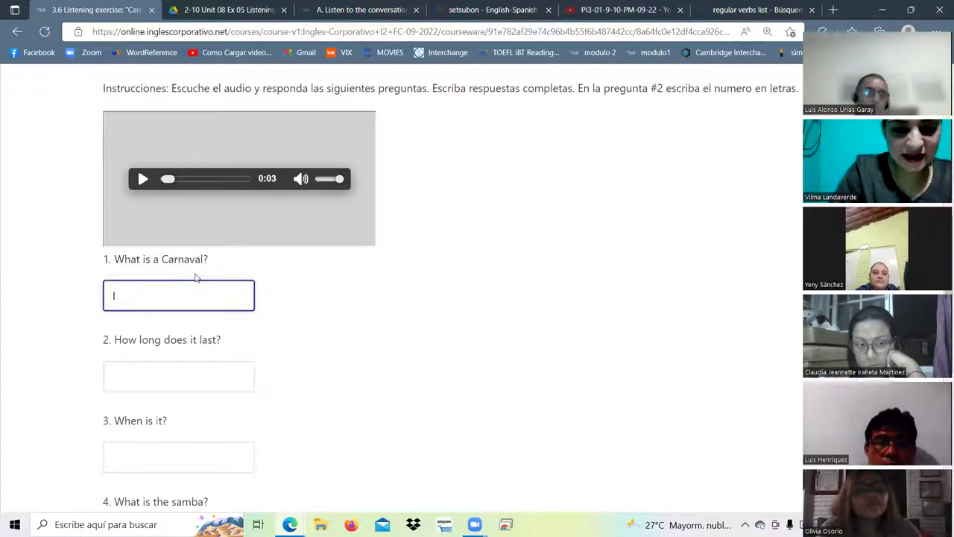
type("t is pa")
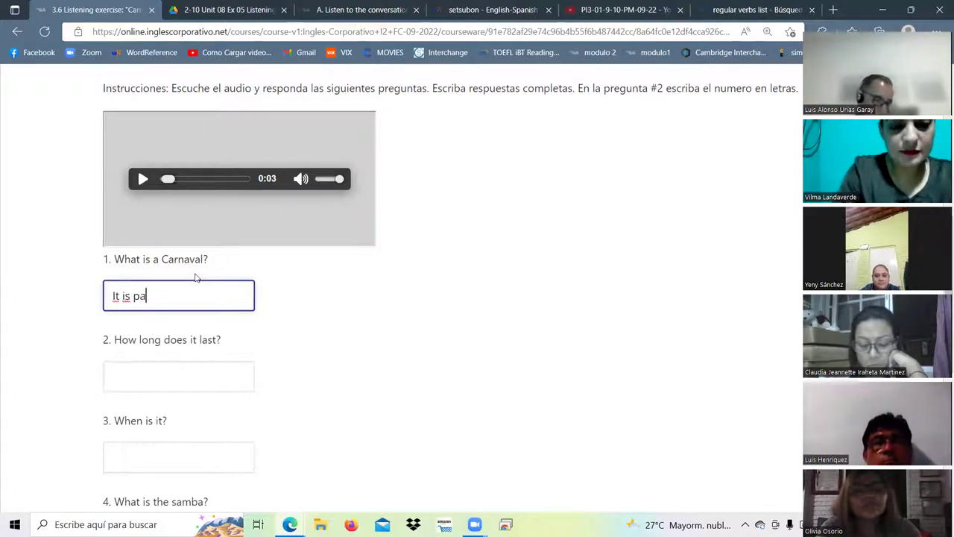
type("rty")
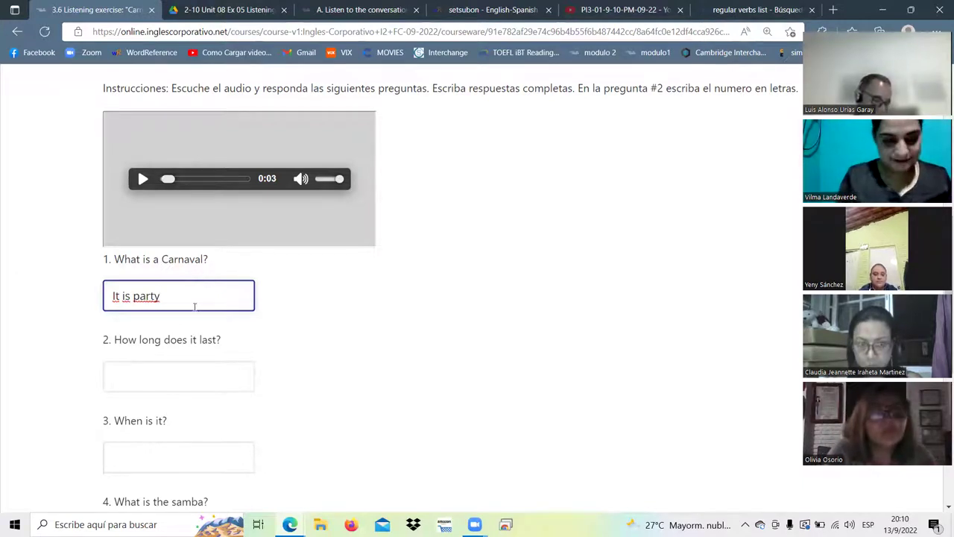
Step: Answer question 2, How long does it last, with "It lasts for four days"
left_click(144, 369)
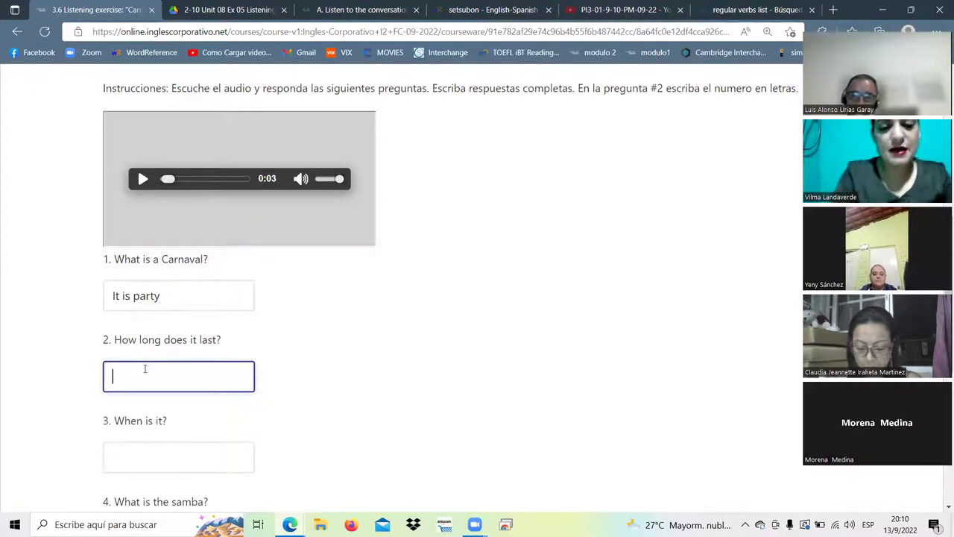
type("It lasts")
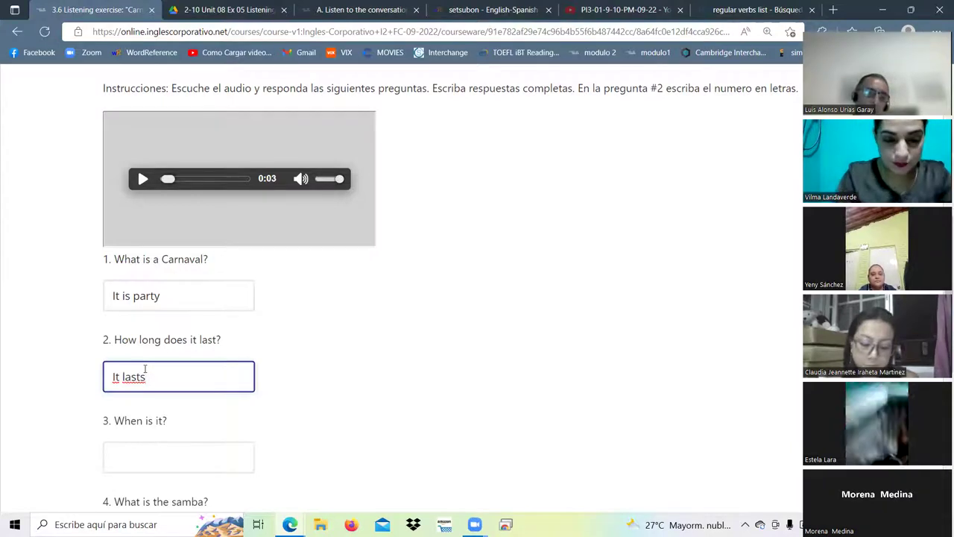
type("for")
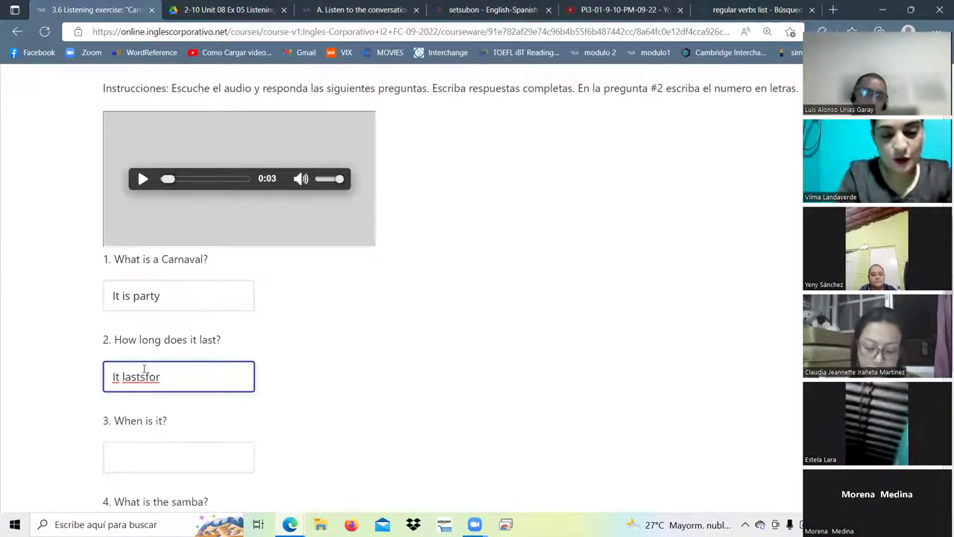
type(" four days")
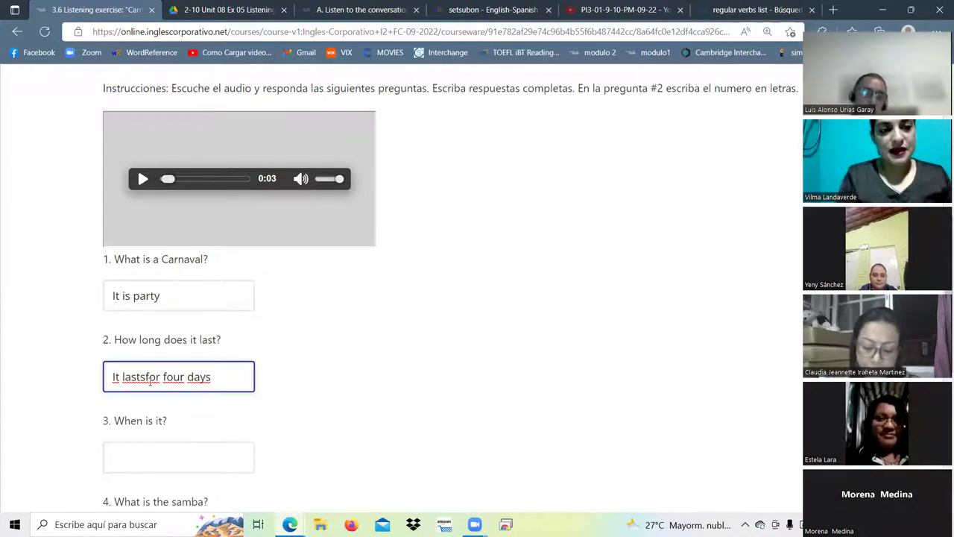
right_click(150, 380)
key("Escape")
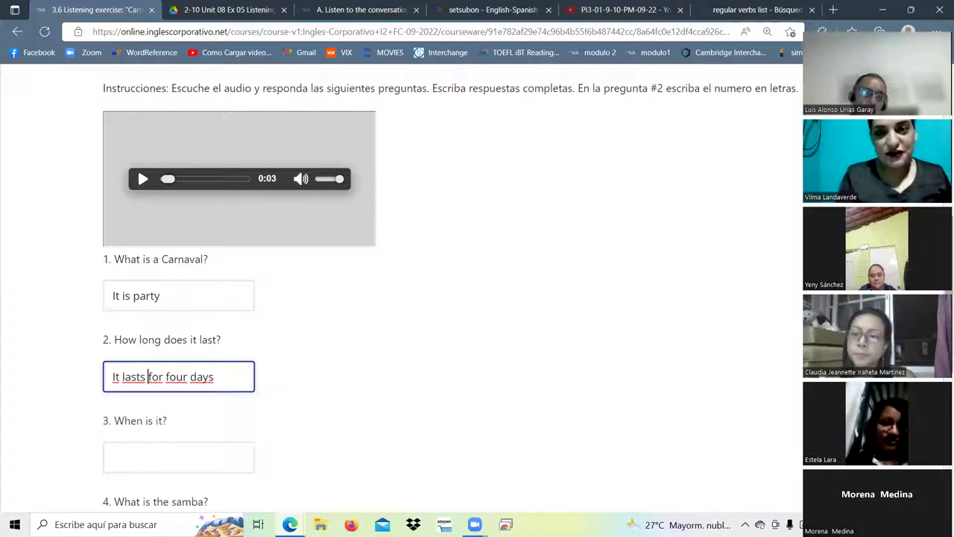
Step: Answer question 3, When is it, with "It is on late februaryor early March"
scroll(448, 283, "down", 1)
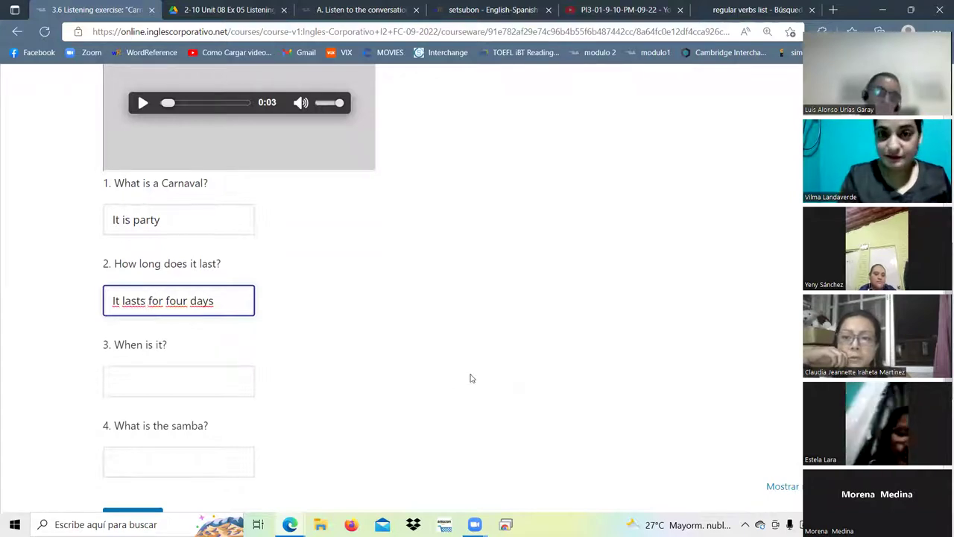
left_click(223, 381)
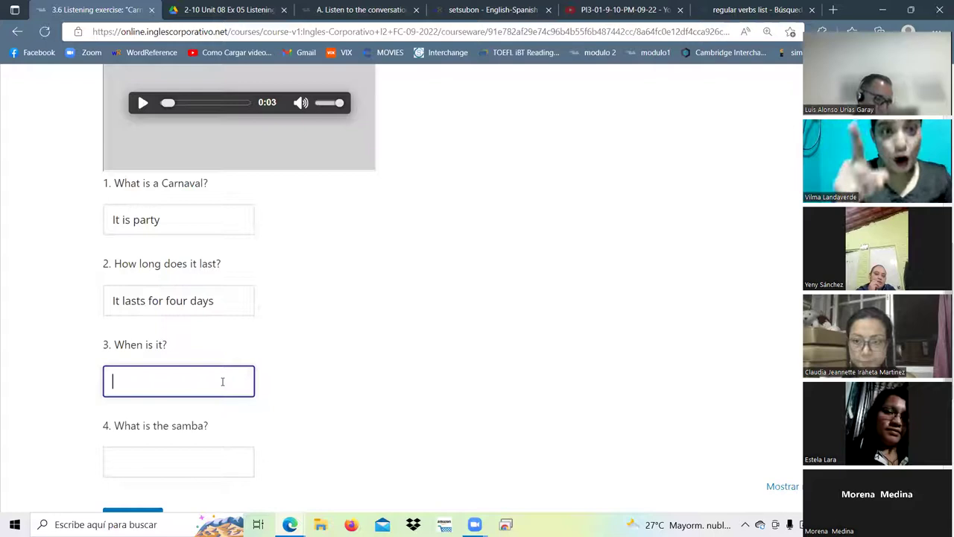
type("t")
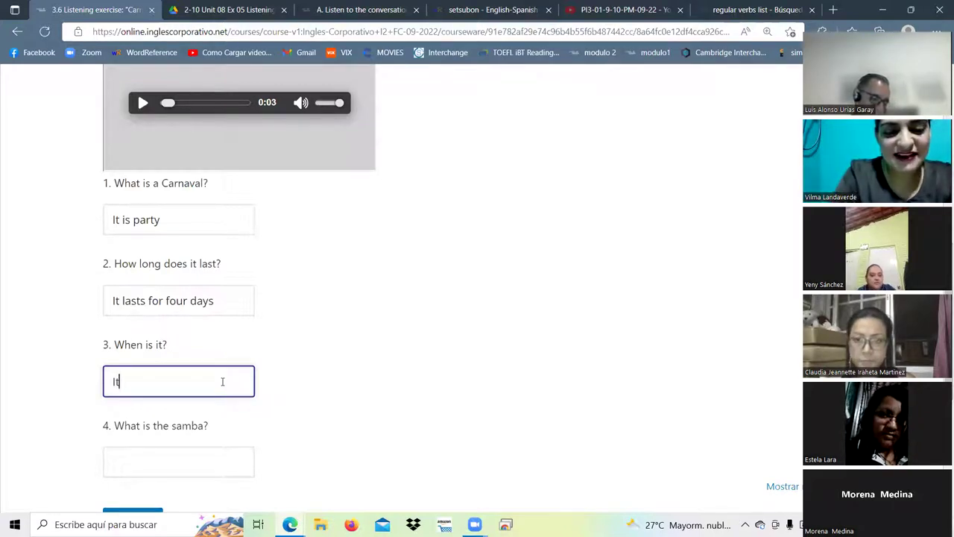
type(" is on late ")
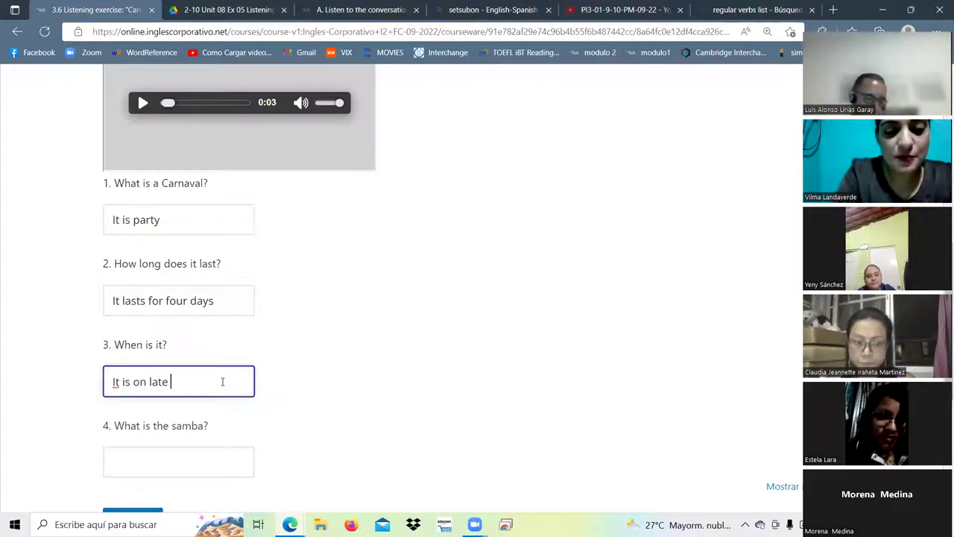
type("february")
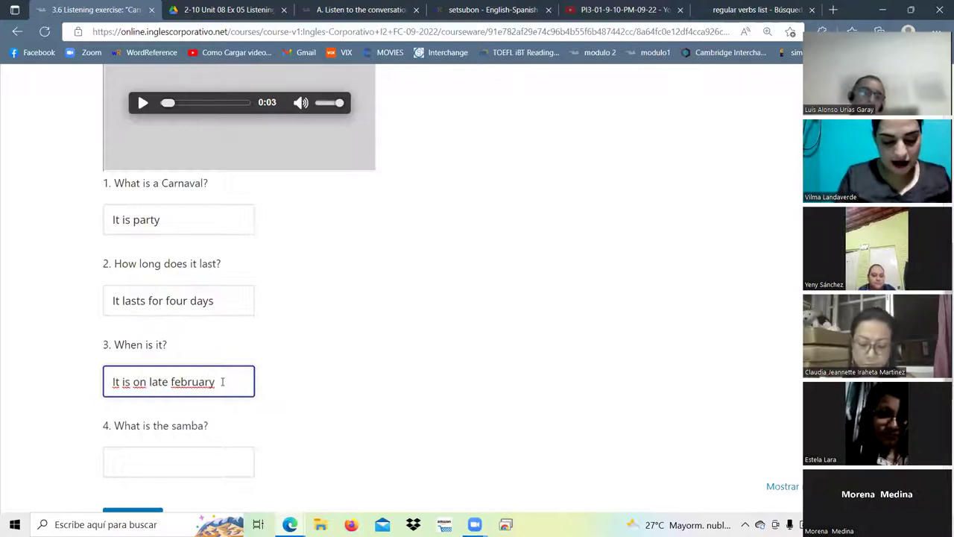
key("BackSpace")
type("or")
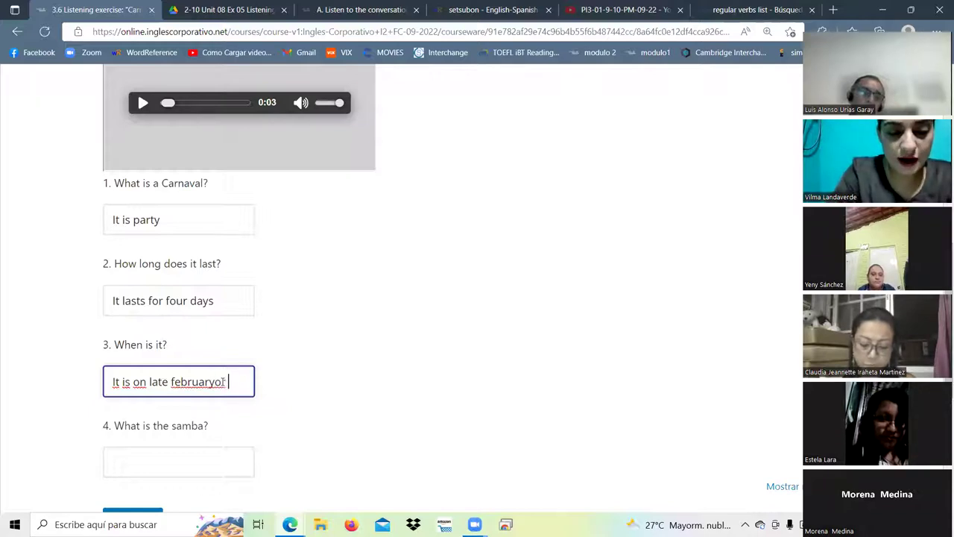
type(" early March")
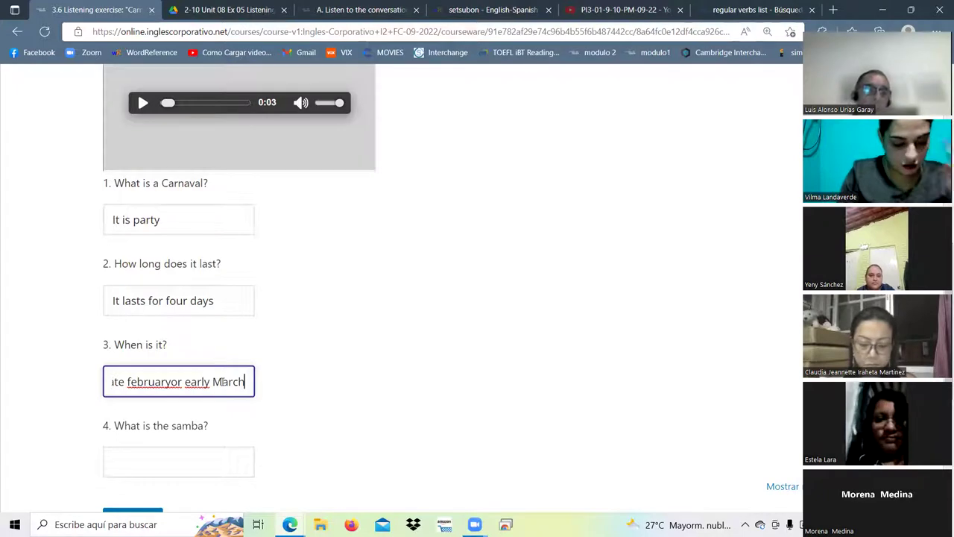
Step: Correct the month's capital letter and the missing space in answer 3 so it reads "It is on late February or early March"
left_click(129, 381)
key("Delete")
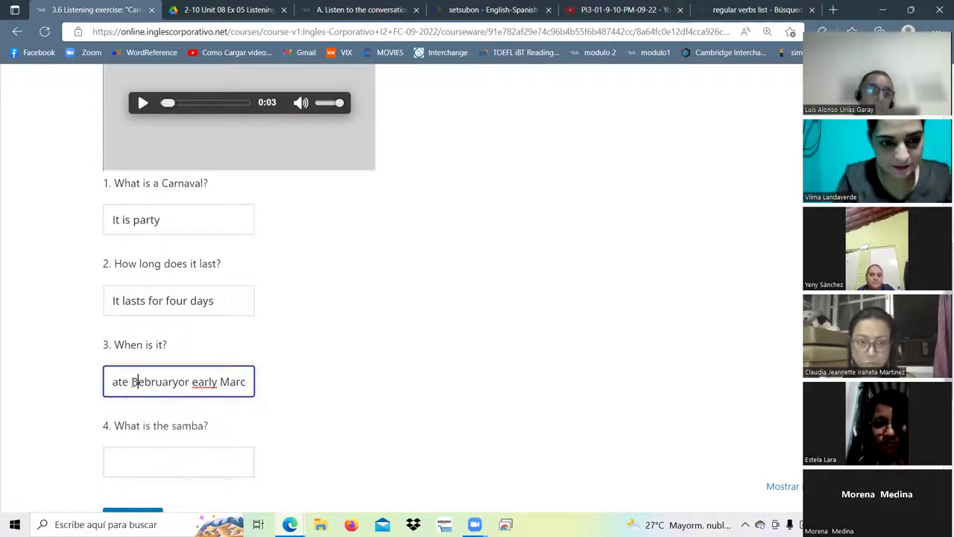
type("B")
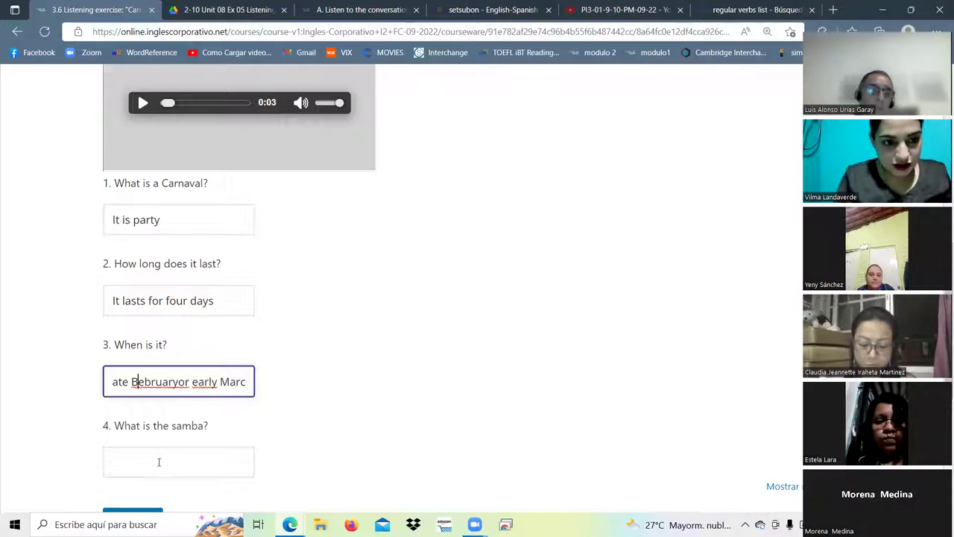
left_click(158, 462)
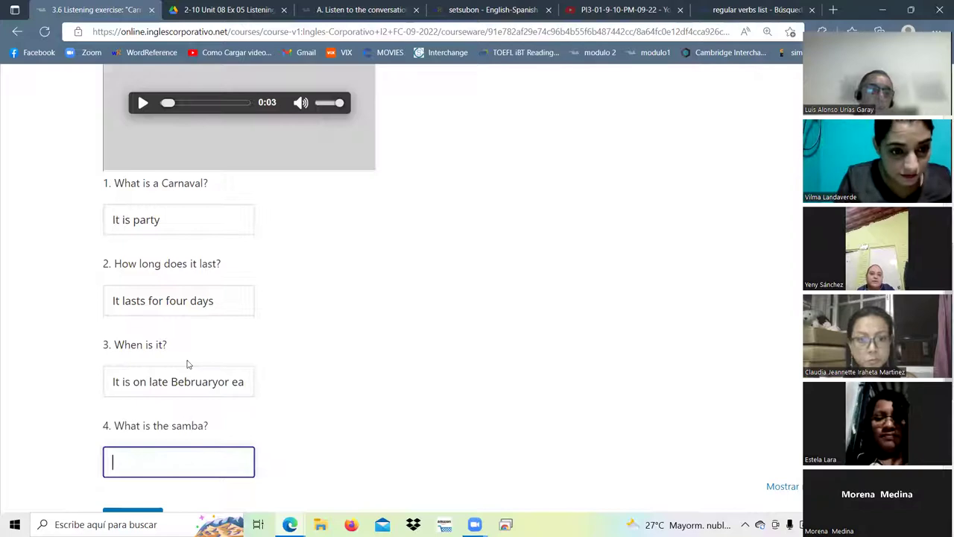
left_click(214, 381)
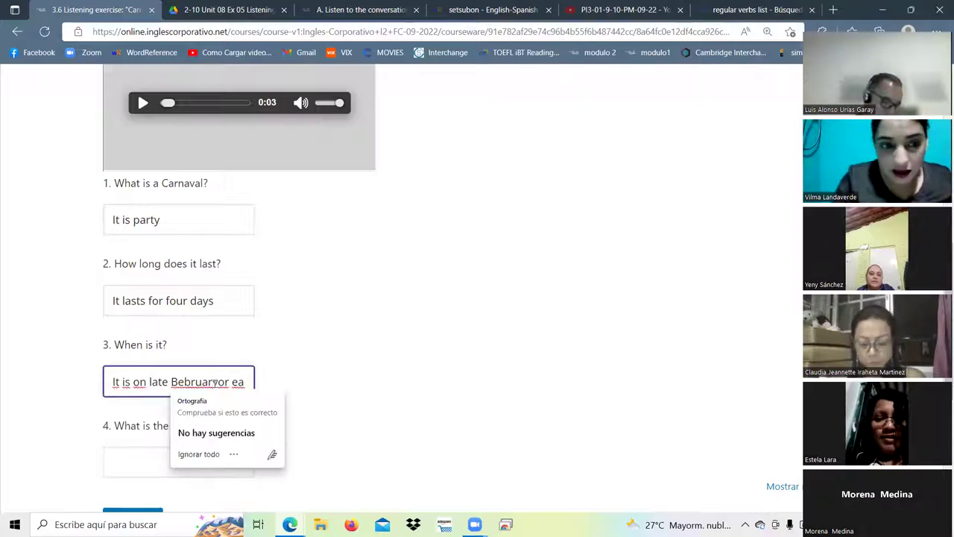
left_click(214, 382)
type("ea")
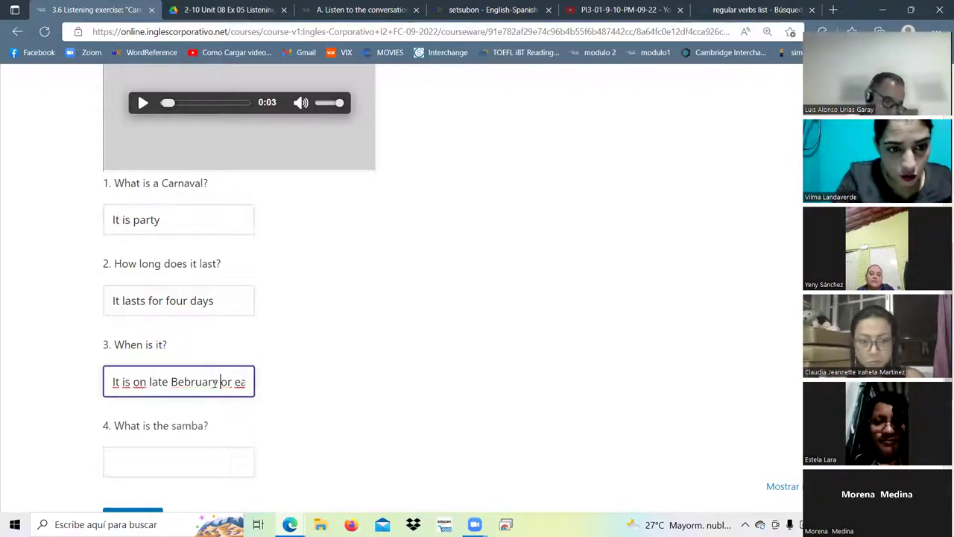
type("rly March")
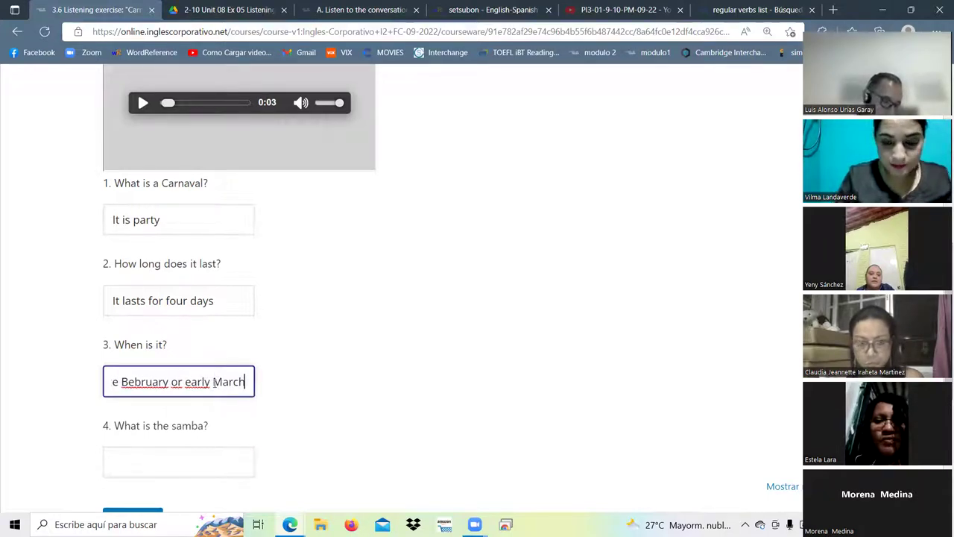
left_click(123, 379)
key("Delete")
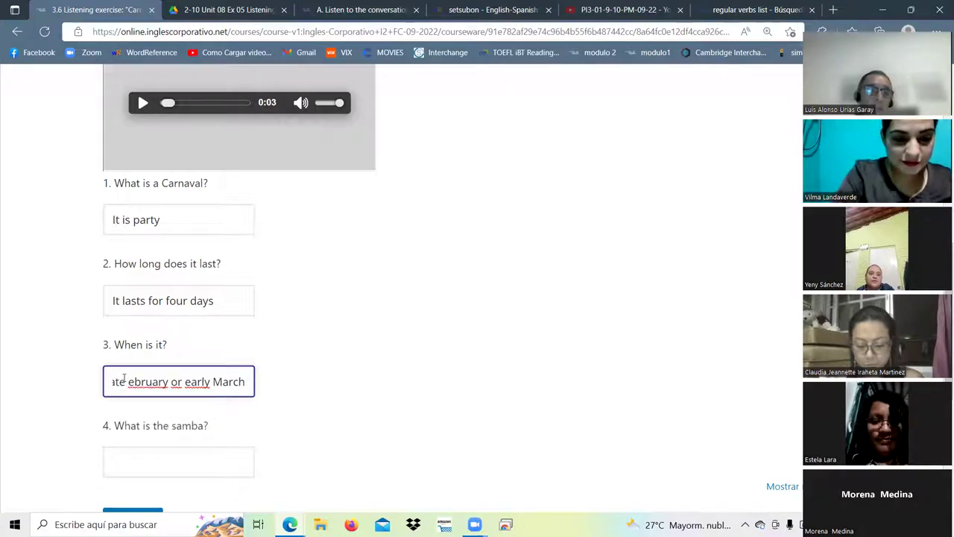
type("F")
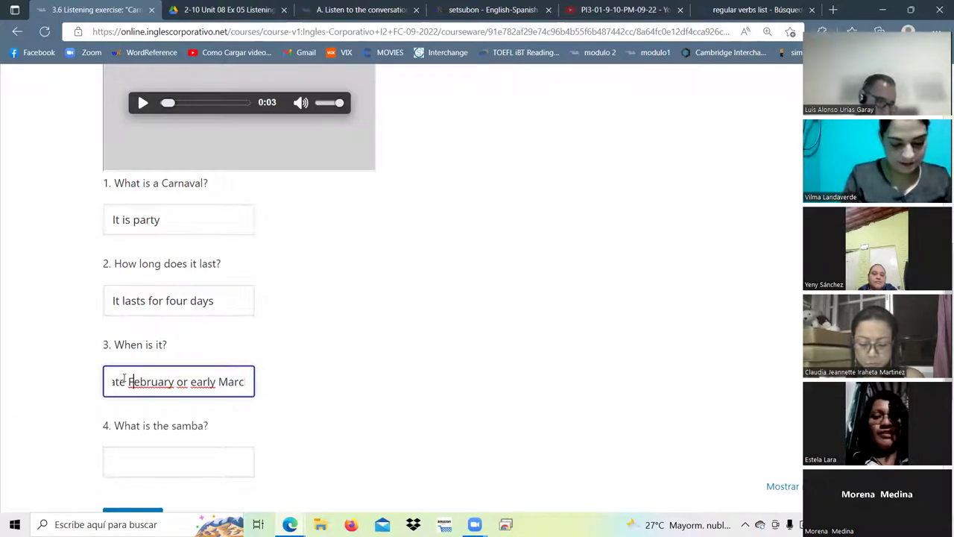
Step: Answer question 4, What is the samba, with "the samba is a dance."
left_click(155, 458)
type("the")
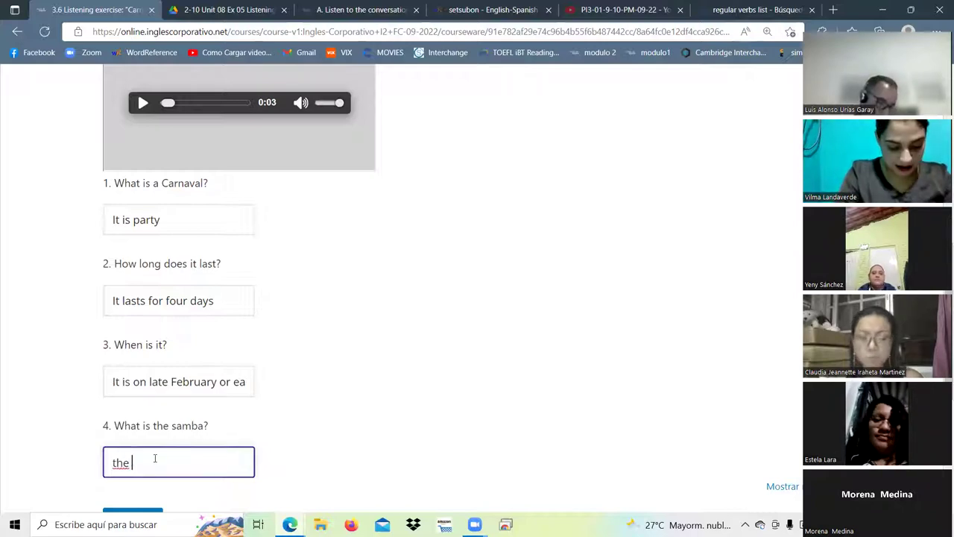
type(" samba")
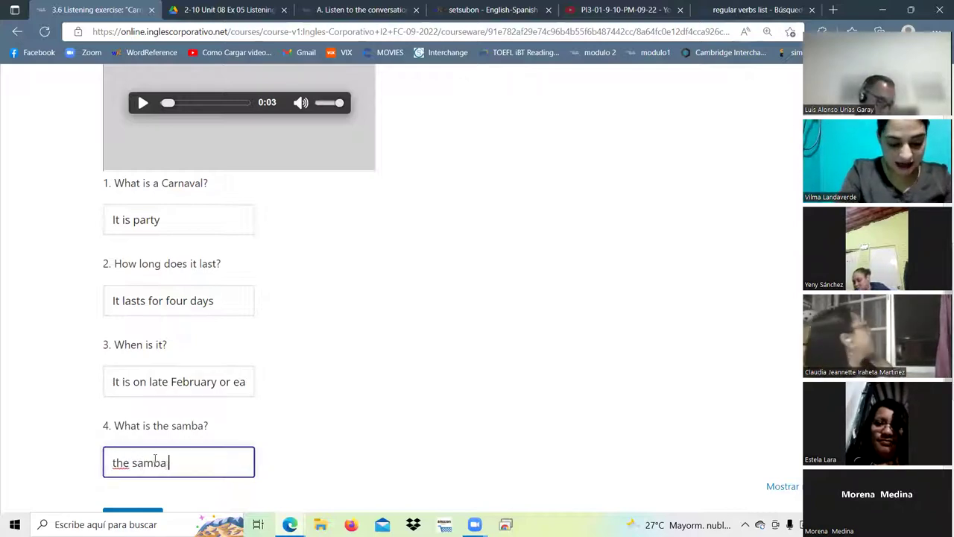
type(" is")
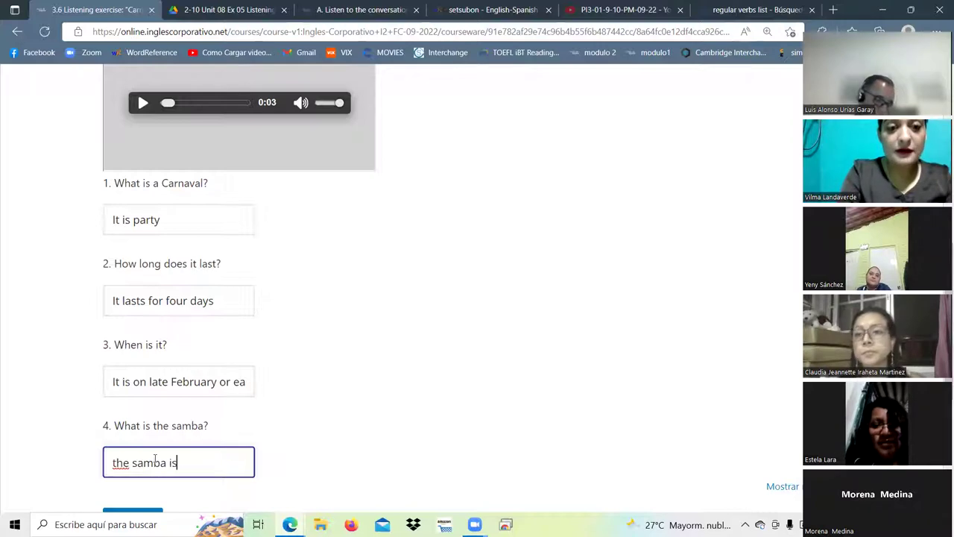
type(" a dance")
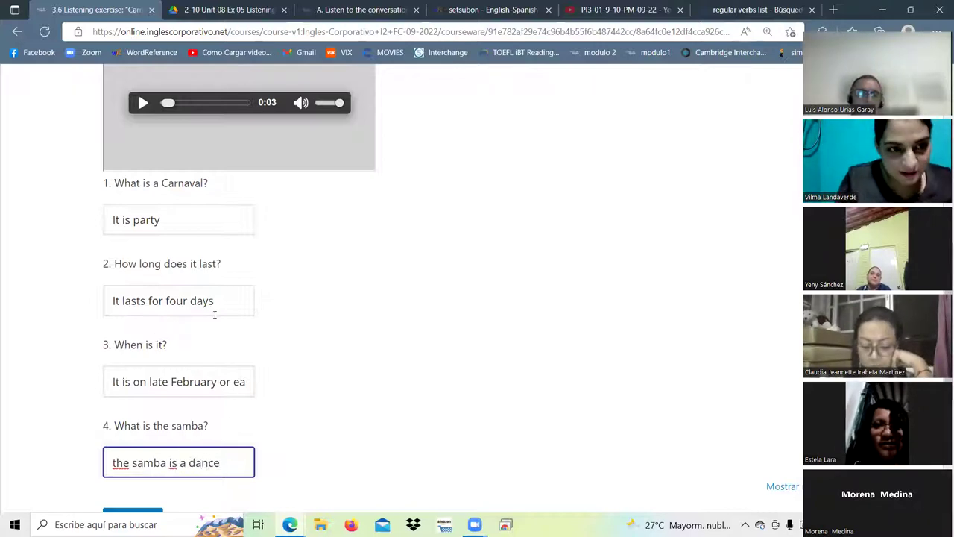
scroll(214, 315, "down", 2)
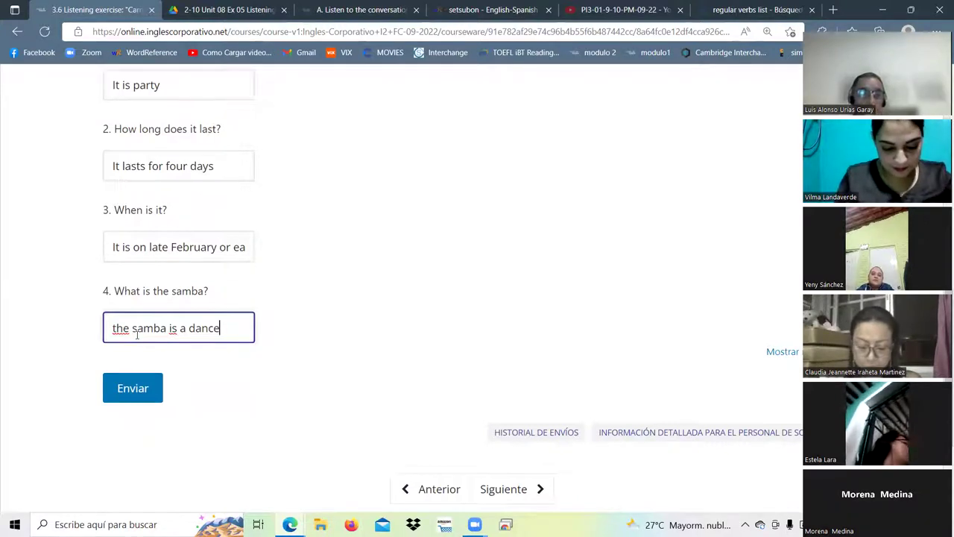
type(".")
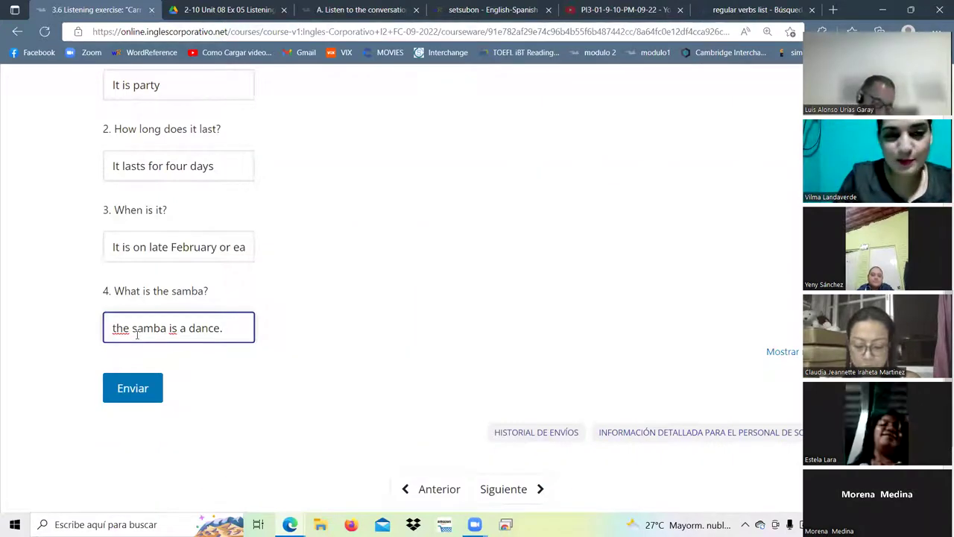
Step: End the answers to questions 3 and 2 with a period and submit the exercise
left_click(251, 249)
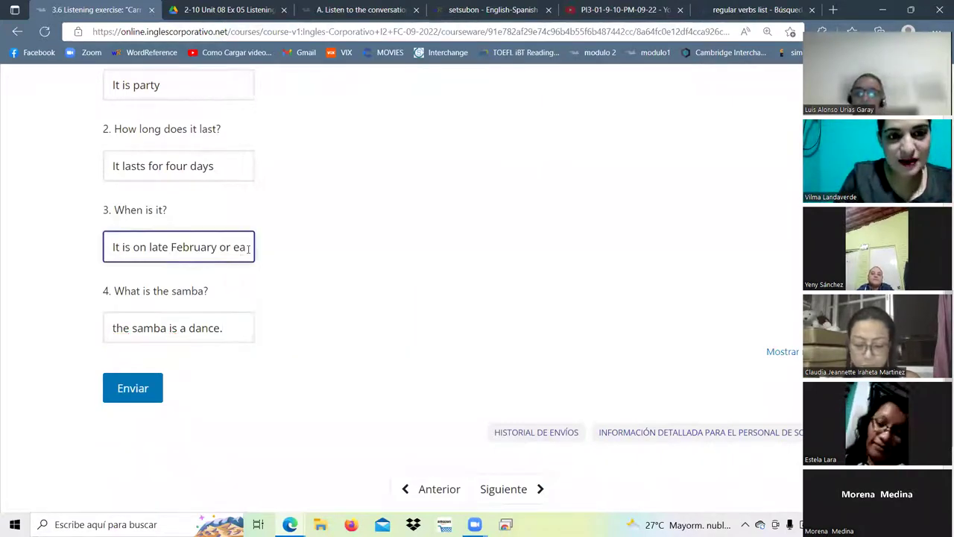
type("rly March.")
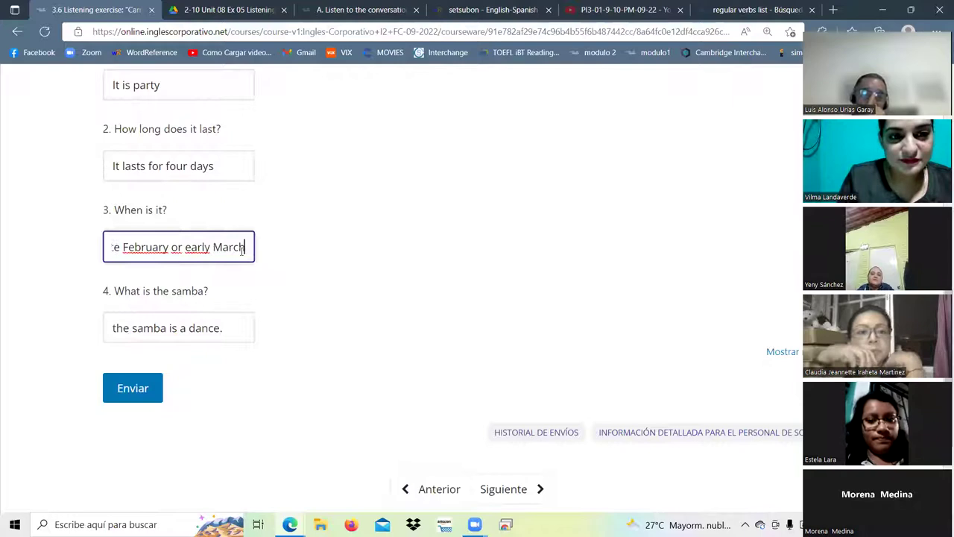
left_click(217, 171)
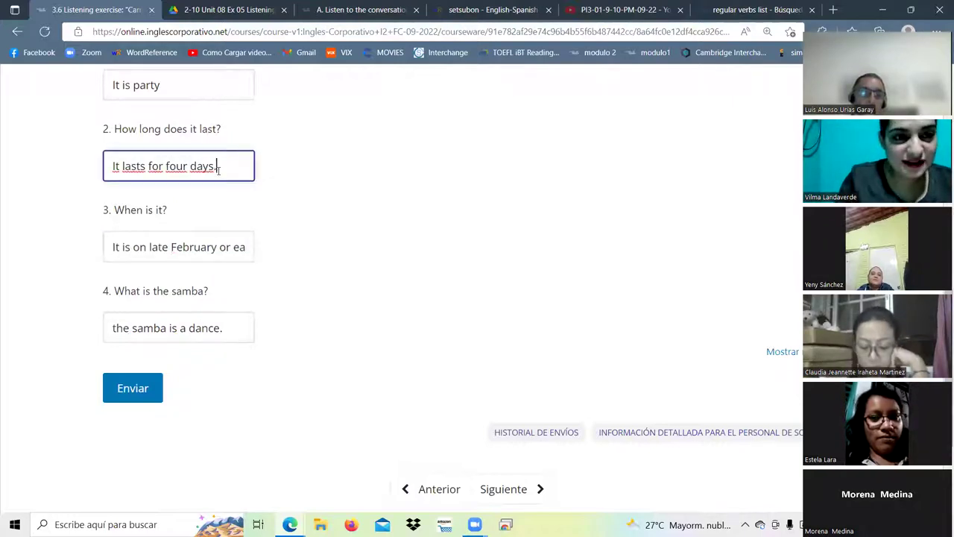
scroll(218, 170, "up", 2)
left_click(202, 212)
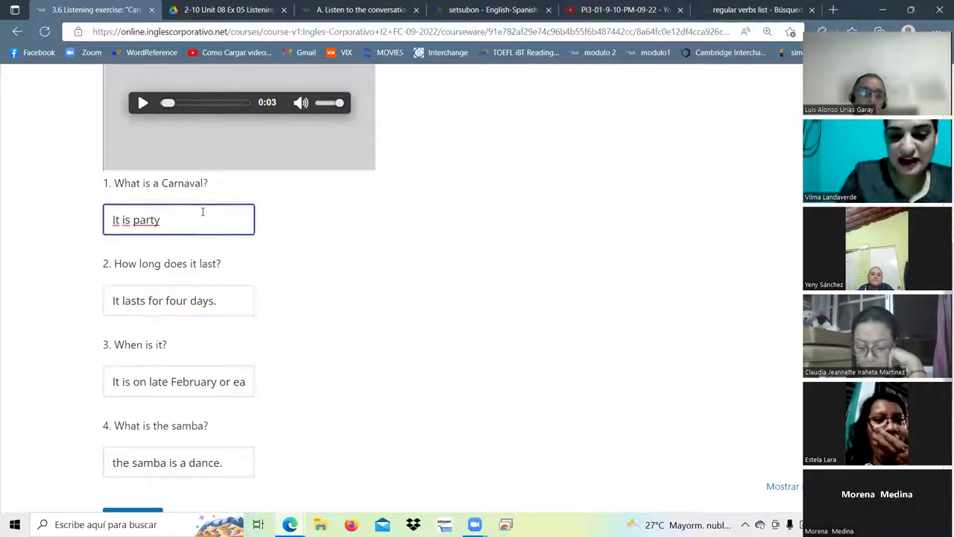
scroll(192, 262, "down", 4)
left_click(141, 229)
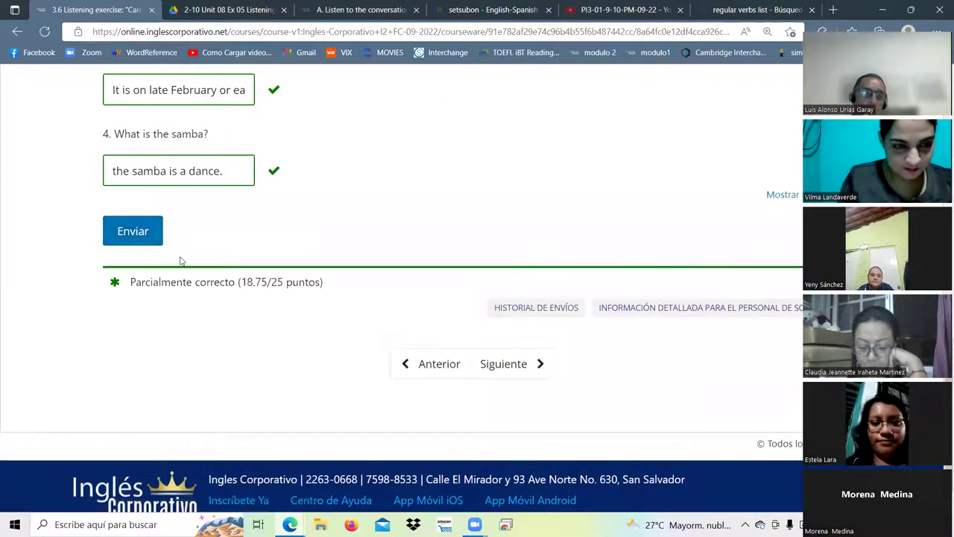
Step: Change answer 1, What is a Carnaval, so it reads "It is a party" and submit the exercise
scroll(180, 260, "up", 4)
left_click(180, 202)
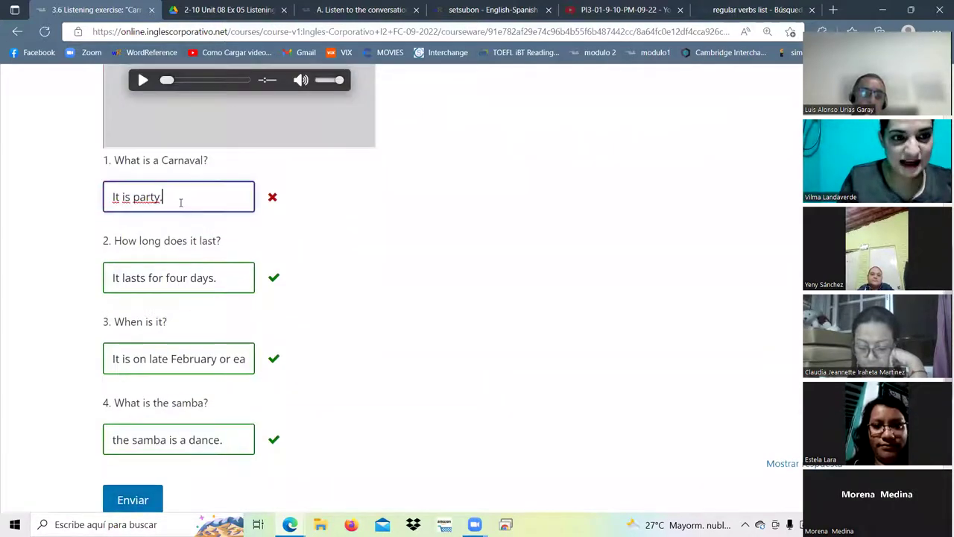
key("BackSpace")
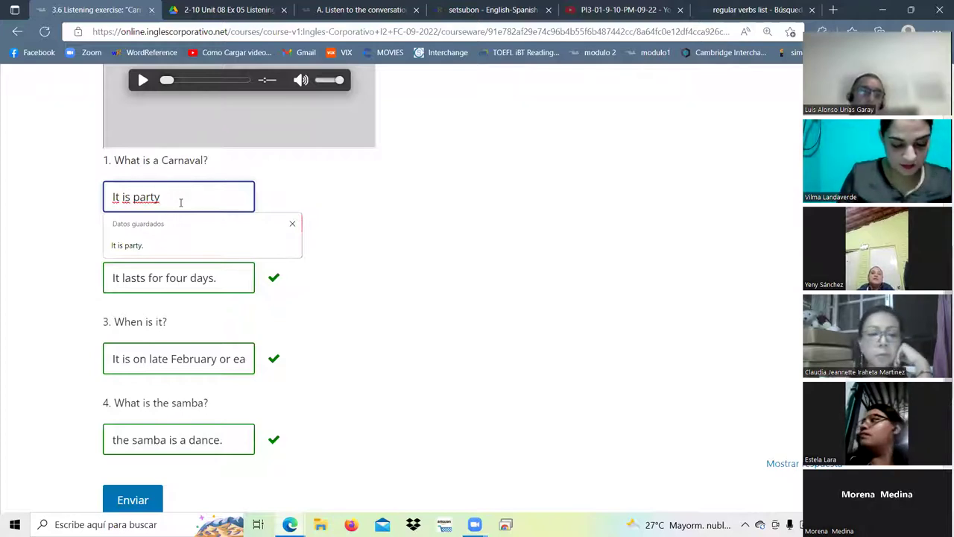
key("Left")
key("Left")
key("Left")
key("Left")
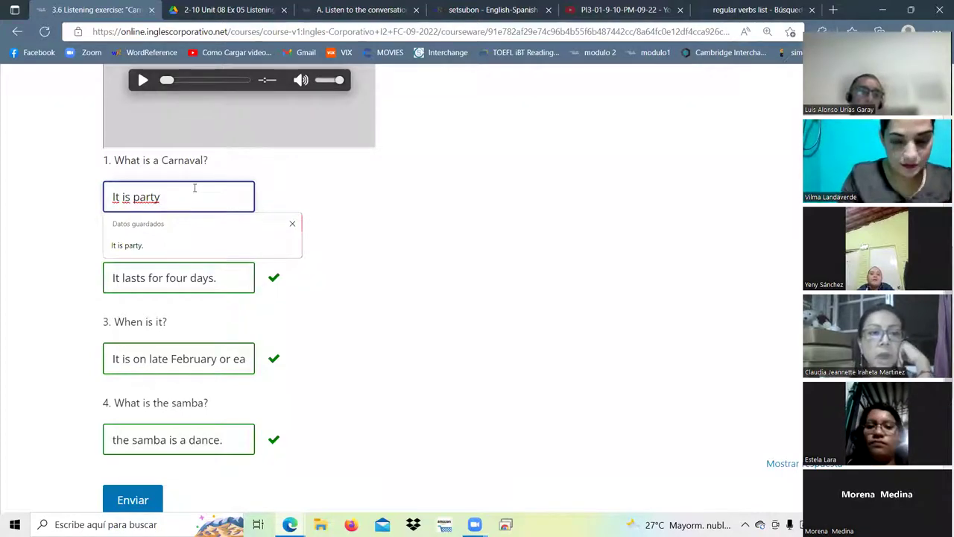
key("Left")
type("a")
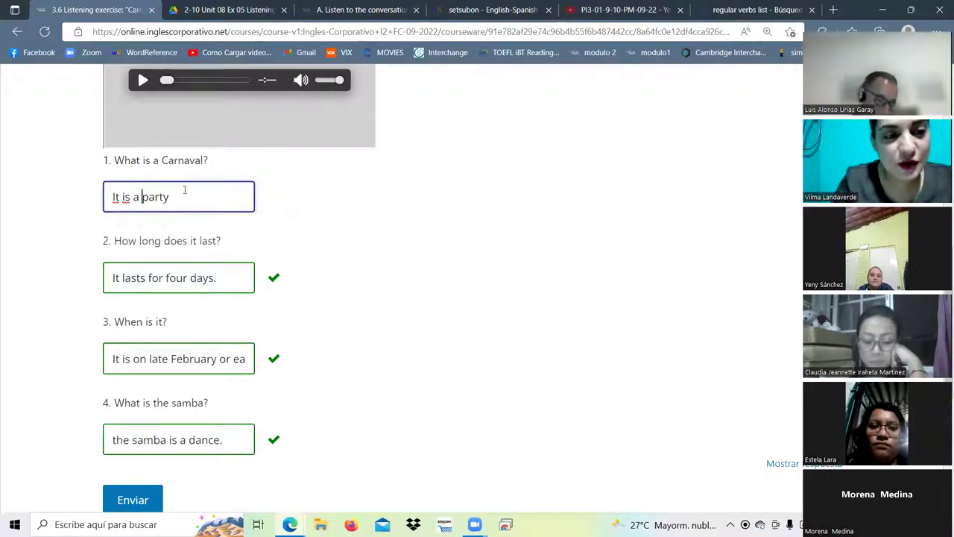
left_click(132, 495)
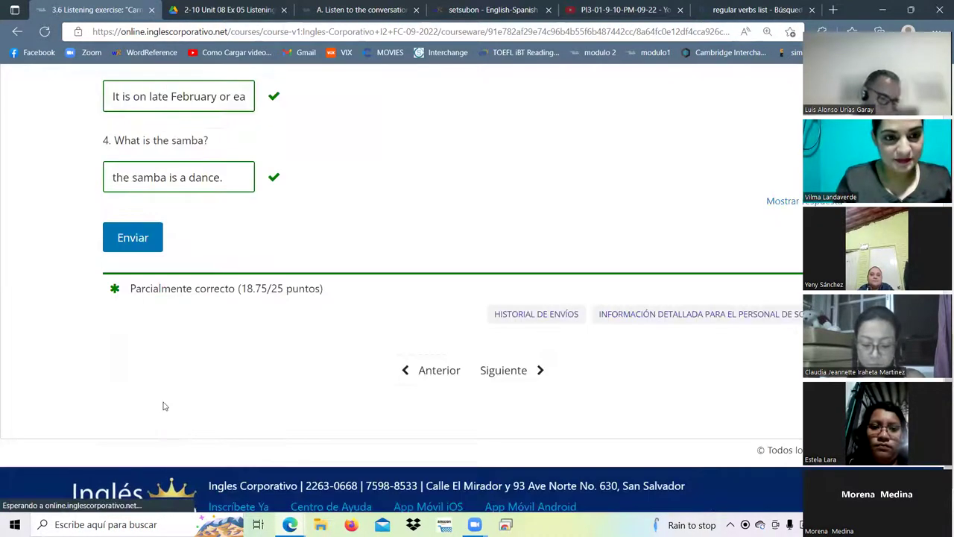
Step: End answer 1 with a period so it reads "It is a party." and resubmit the exercise
scroll(156, 375, "up", 6)
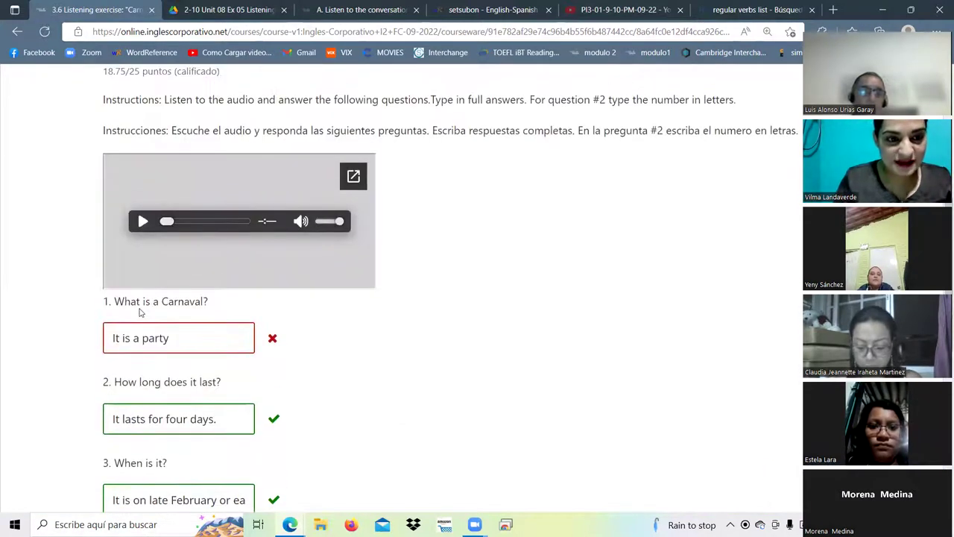
left_click(176, 332)
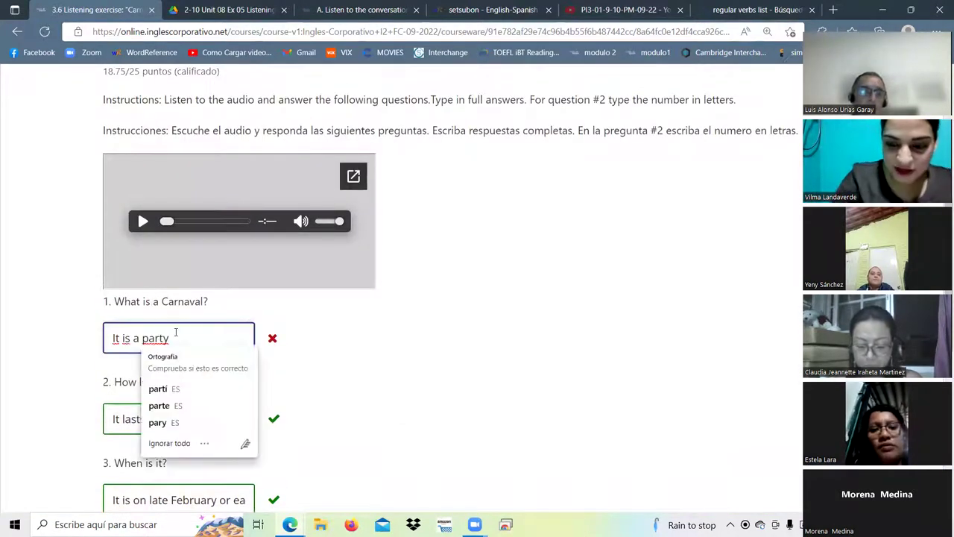
scroll(175, 332, "down", 5)
left_click(146, 315)
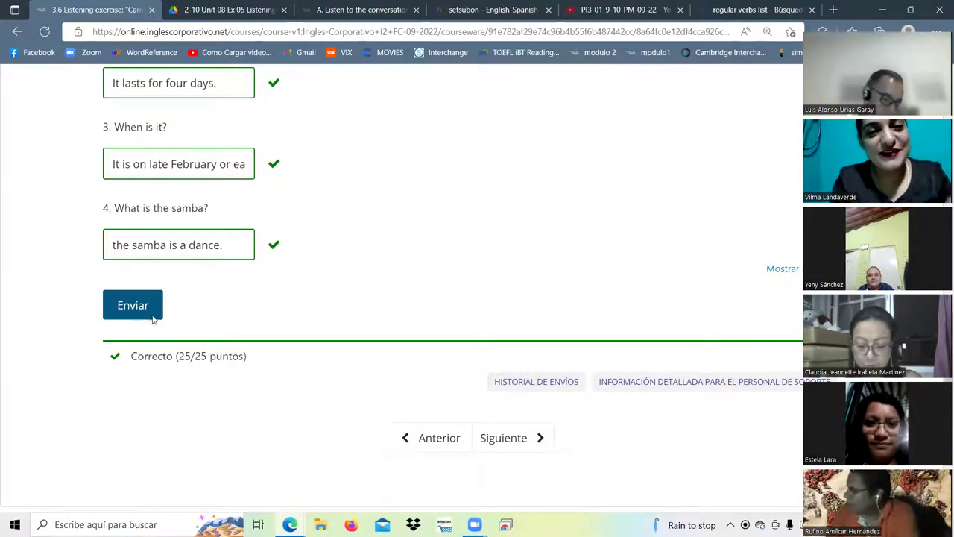
Step: Review the four graded answers, reading answer 3 about when Carnaval is through to its end
scroll(153, 320, "down", 1)
scroll(157, 328, "up", 3)
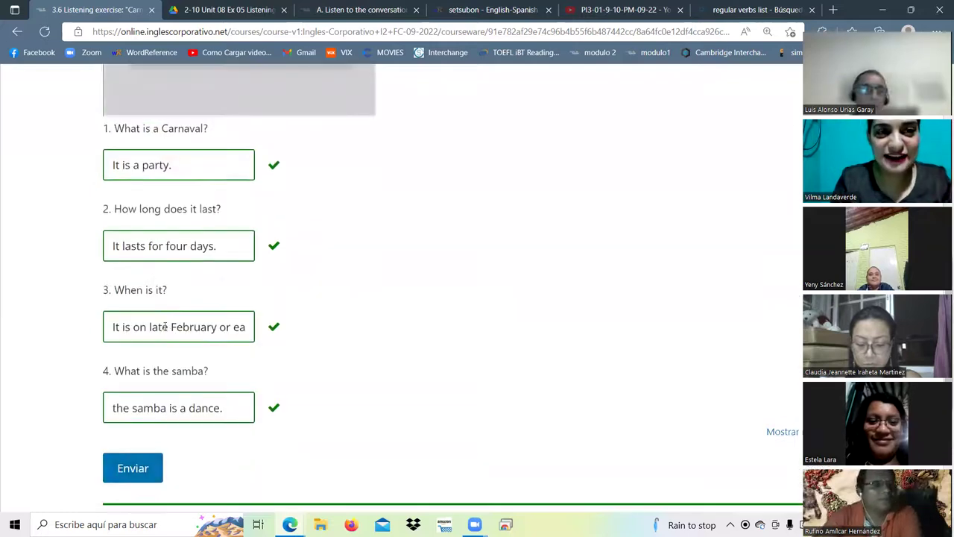
scroll(480, 271, "up", 1)
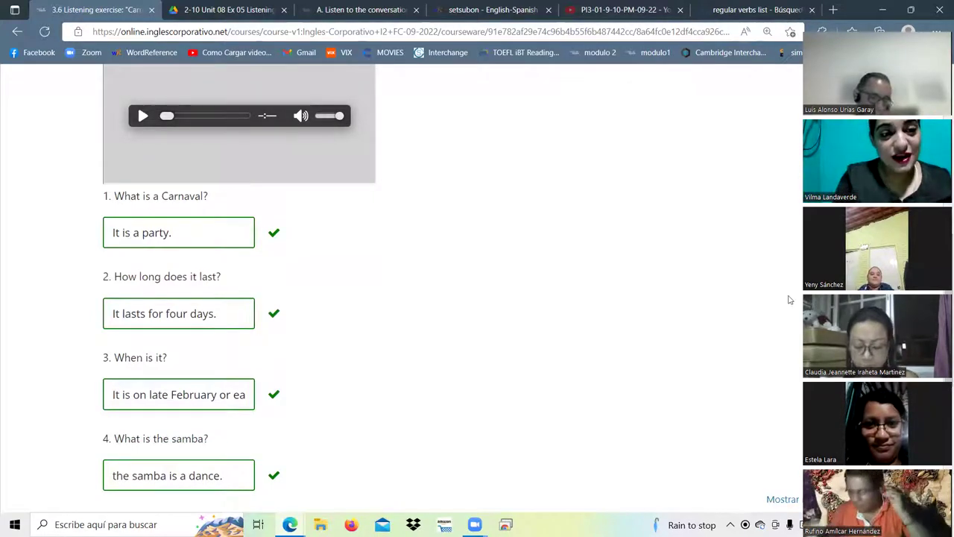
left_click(236, 395)
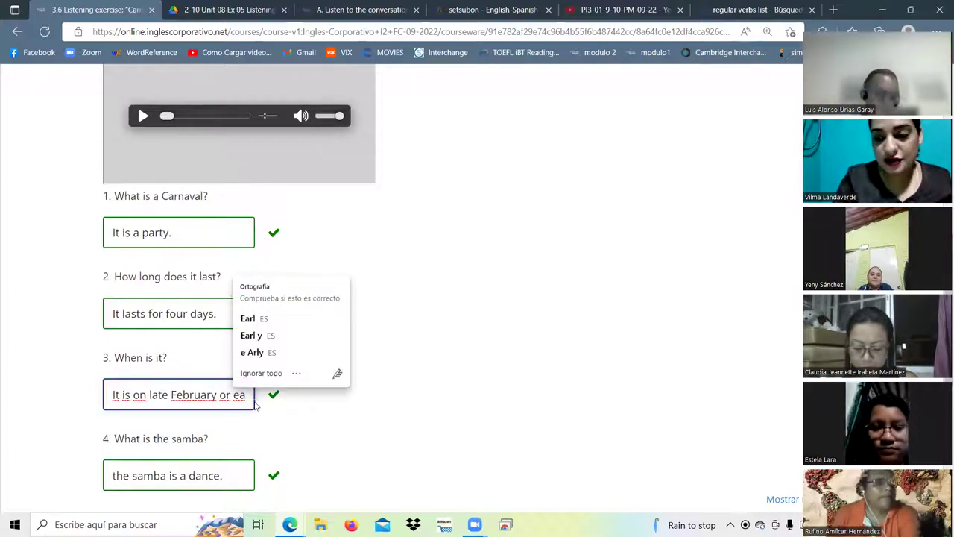
key("Right")
key("Right")
key("Right")
key("Right")
key("Right")
key("Right")
key("Right")
key("Right")
key("Right")
key("Right")
key("Right")
key("Right")
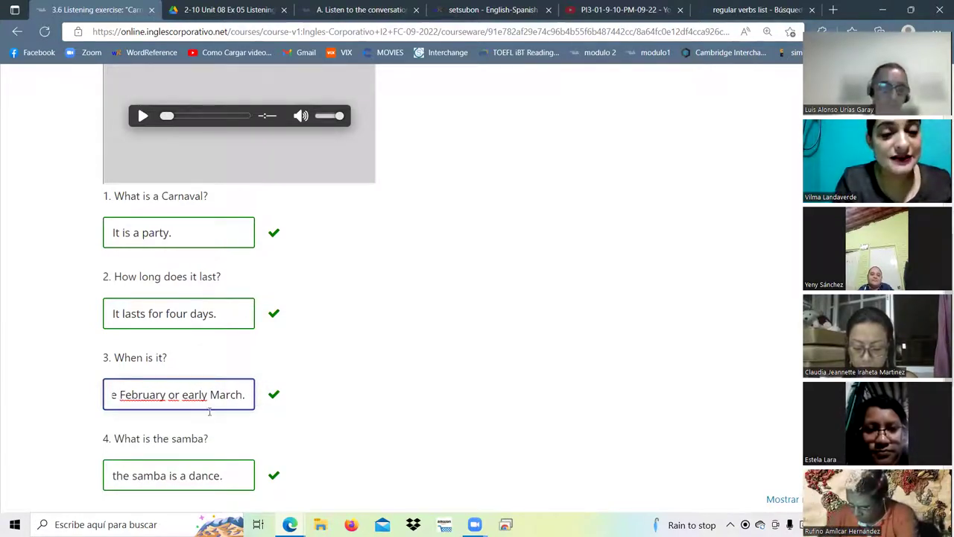
scroll(186, 427, "down", 1)
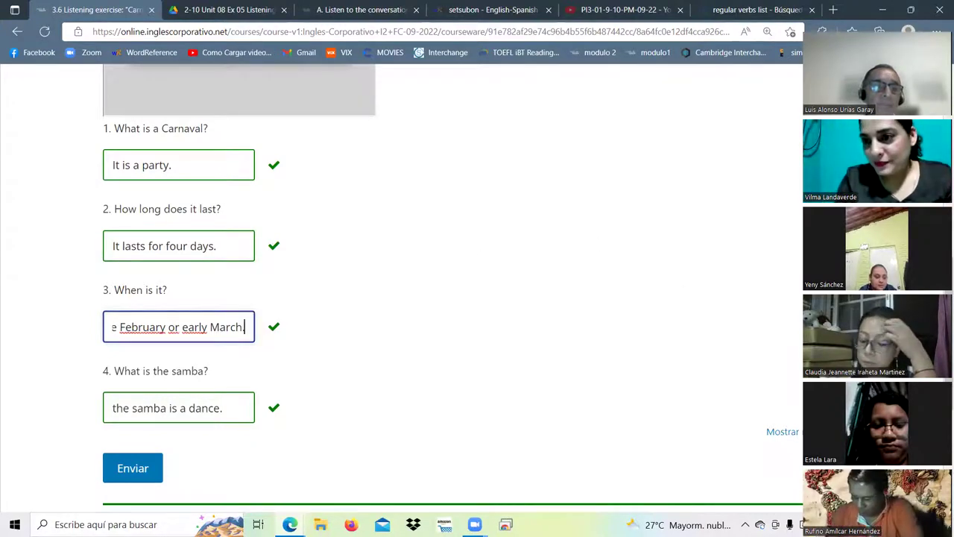
Step: Go to the 3.7 Lesson Objective page, highlight its full English objective sentence and enlarge the page to 150%
scroll(448, 298, "up", 5)
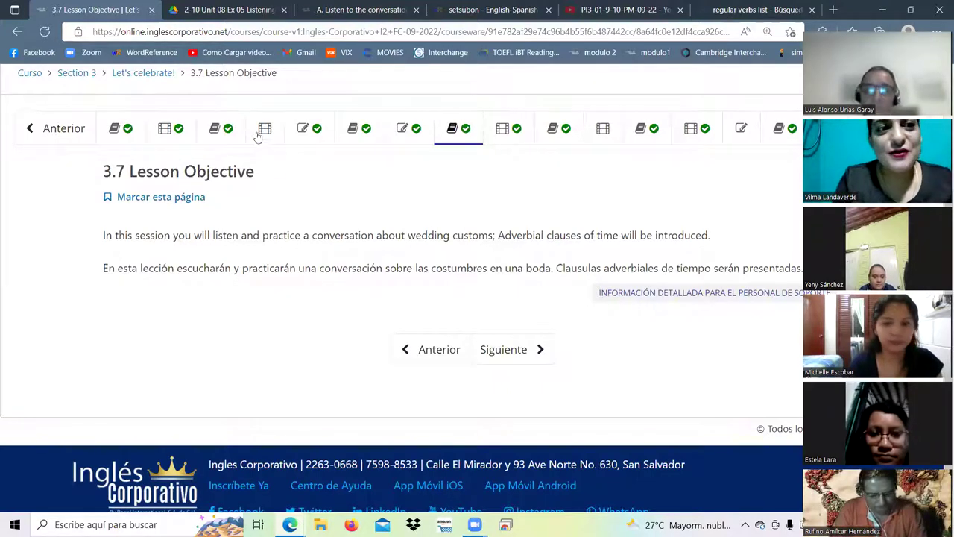
left_click_drag(104, 235, 425, 237)
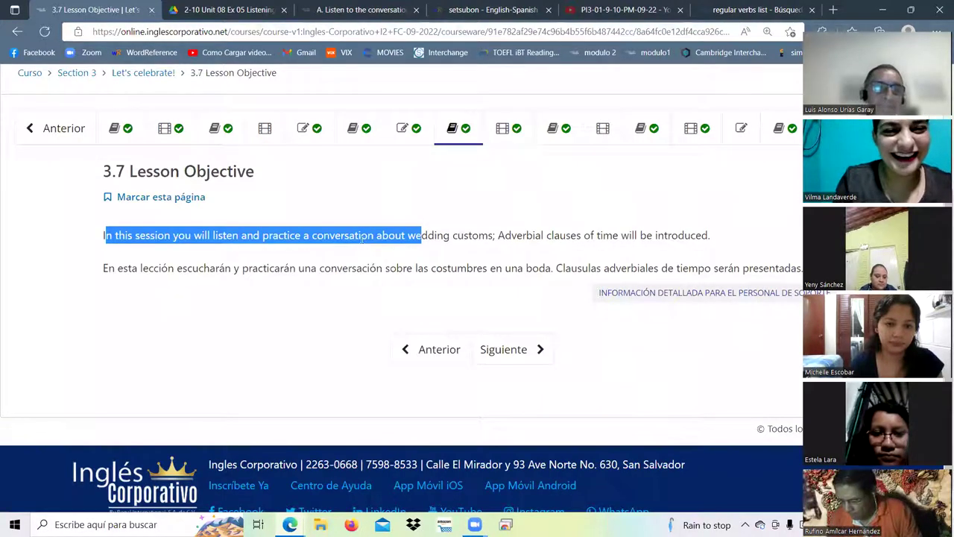
left_click(209, 217)
left_click_drag(98, 237, 711, 238)
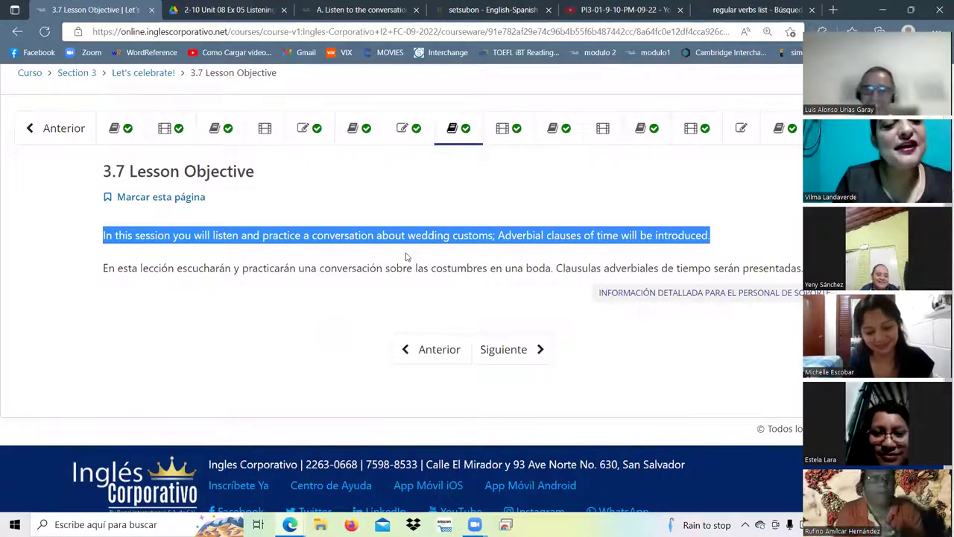
key("ctrl+plus")
key("ctrl+plus")
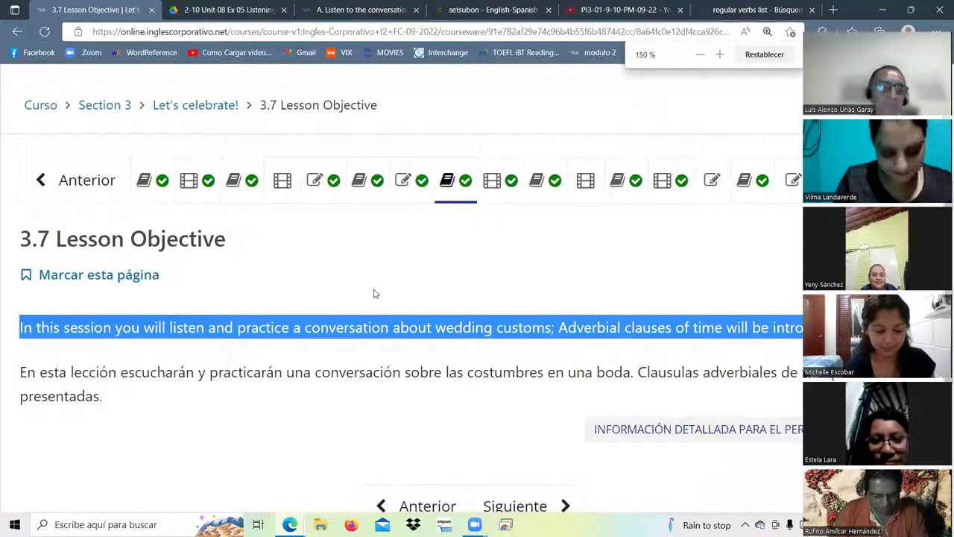